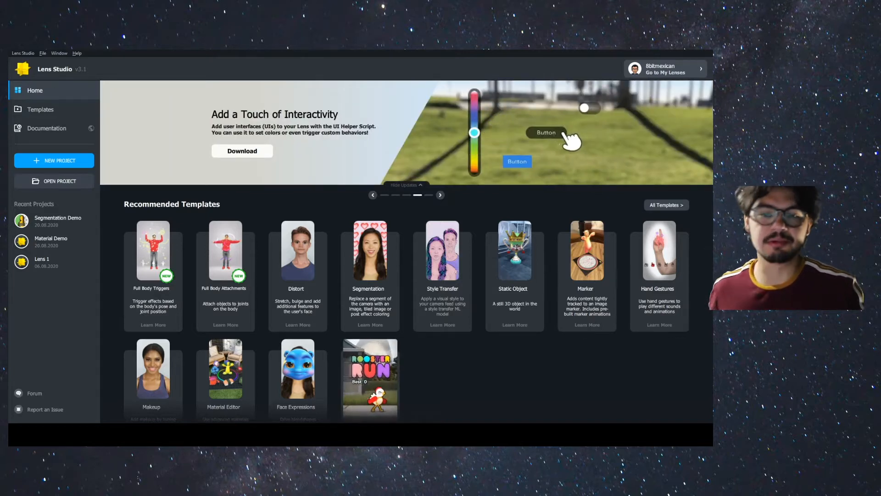
# Open the Rooster Run game template and start the game in the preview.
pyautogui.click(365, 379)
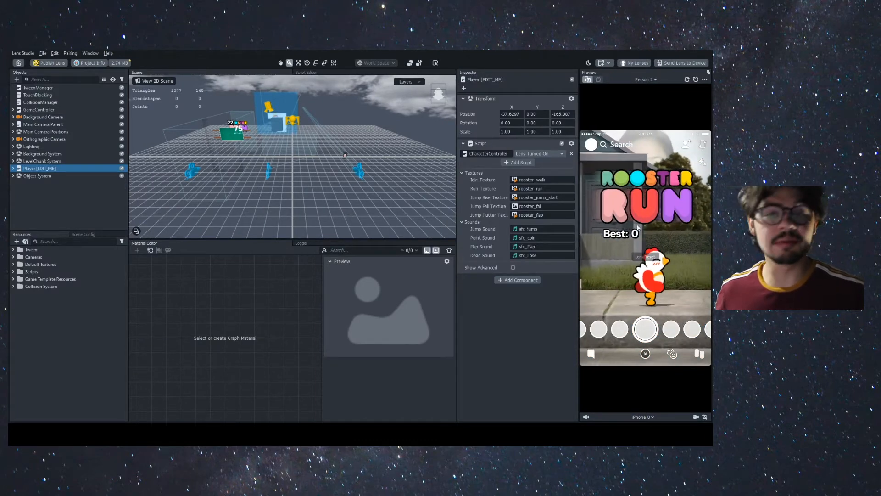
pyautogui.click(632, 279)
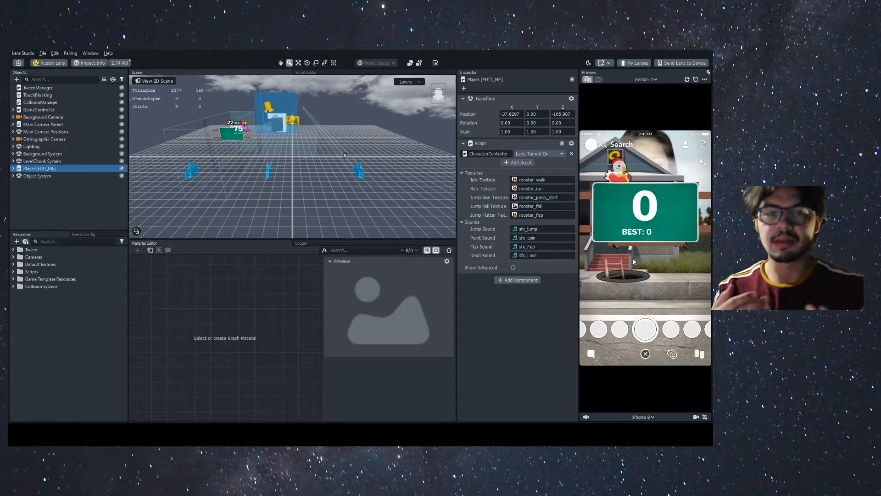
# Examine the rooster player and the blue boxes around it up close in the 3D scene.
pyautogui.moveTo(257, 144); pyautogui.dragTo(287, 162, button='right')
pyautogui.scroll(5, 289, 147)
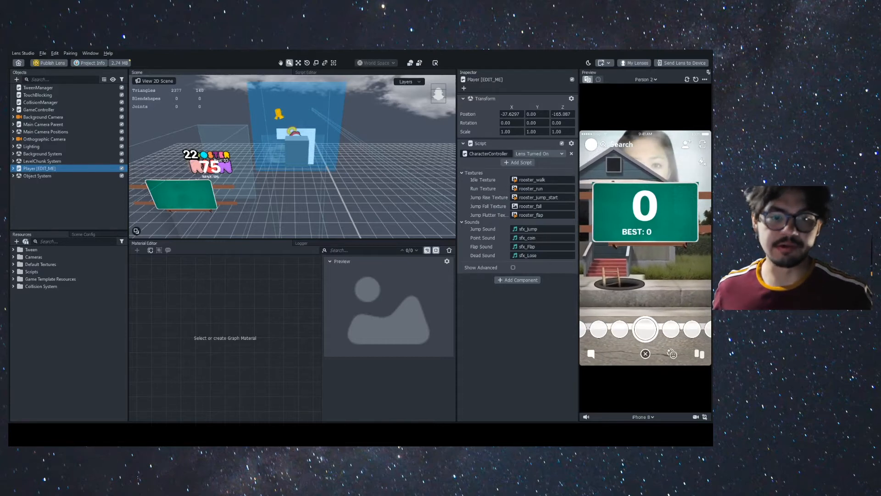
pyautogui.scroll(5, 277, 112)
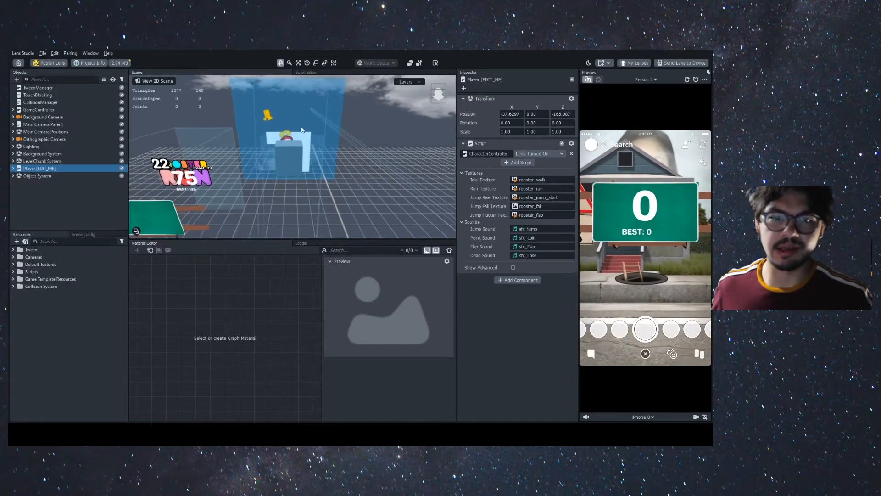
pyautogui.scroll(2, 314, 145)
pyautogui.scroll(5, 298, 144)
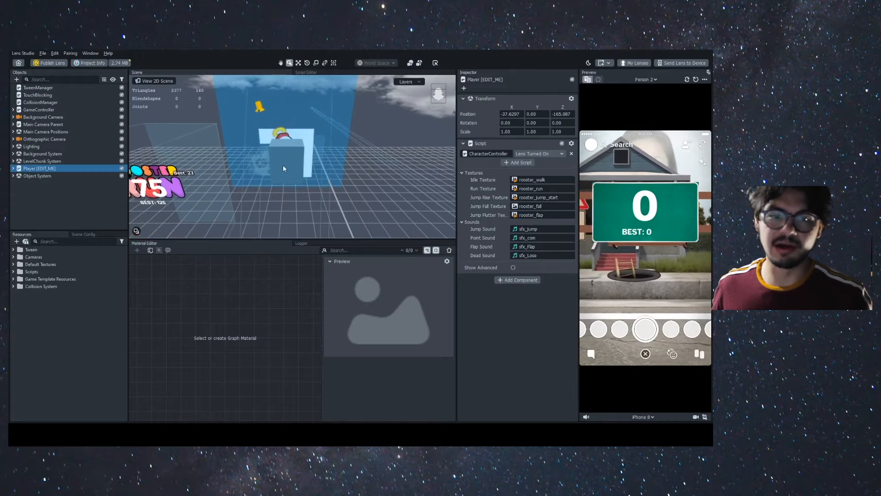
pyautogui.keyDown('alt'); pyautogui.moveTo(298, 144); pyautogui.dragTo(427, 172); pyautogui.keyUp('alt')
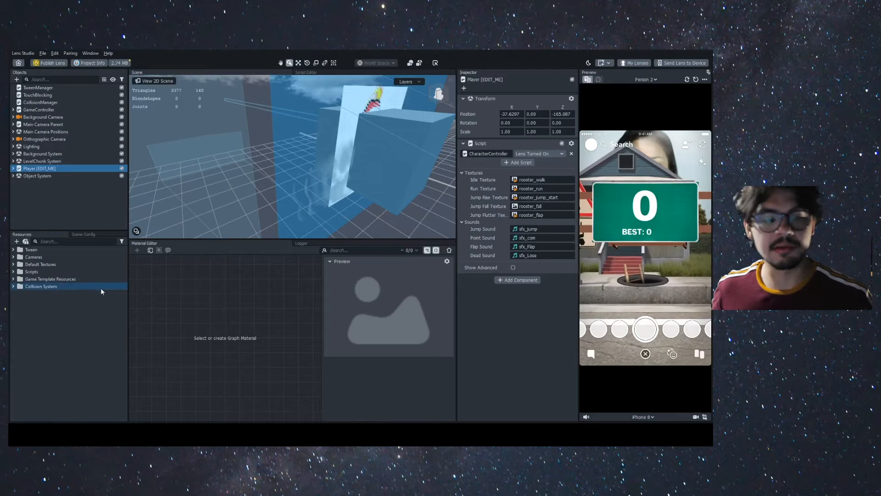
# Show the texture settings of the rooster_walk animation from the Character Animations folder in Game Template Resources.
pyautogui.click(14, 280)
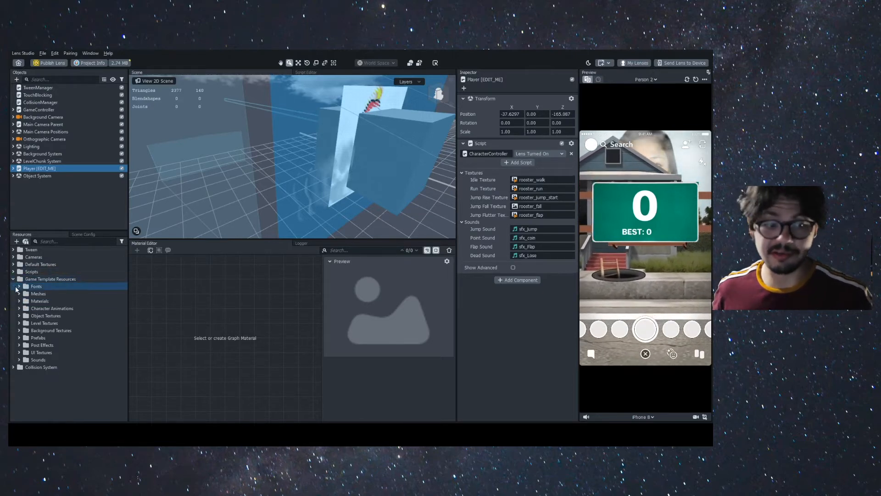
pyautogui.click(19, 308)
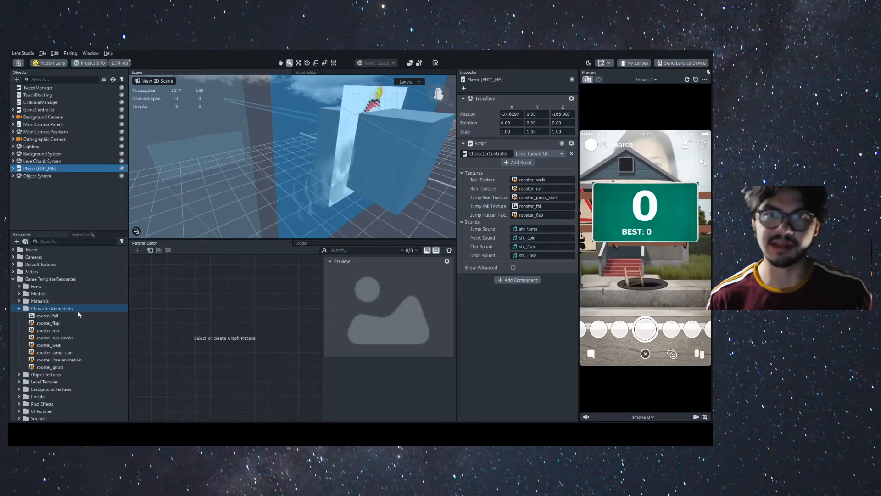
pyautogui.click(48, 330)
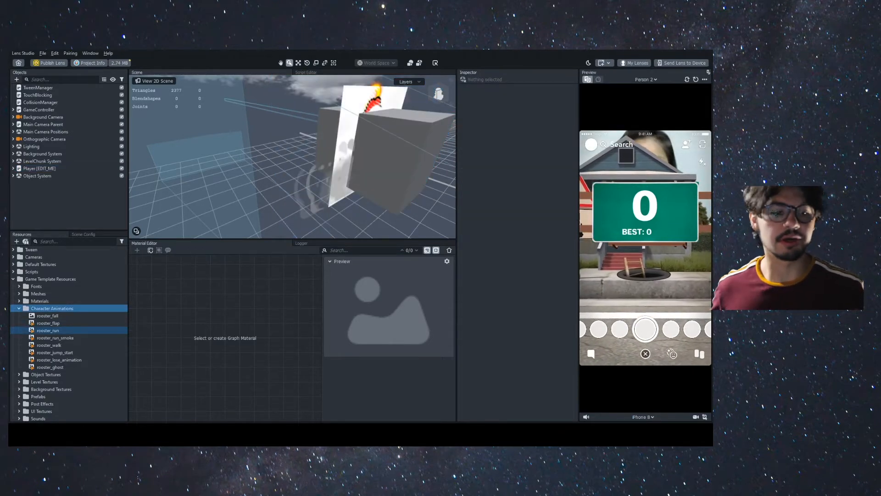
pyautogui.click(49, 344)
pyautogui.click(62, 343)
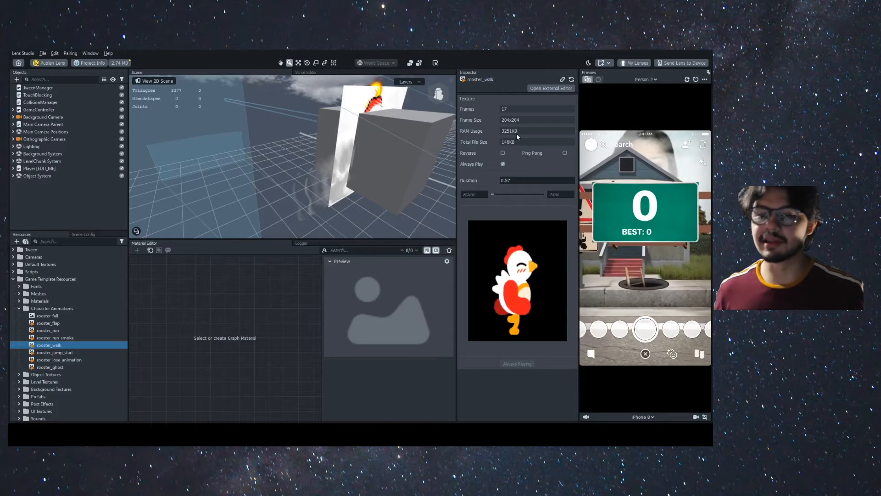
# Try the Reverse and Ping Pong playback options on the rooster_walk animation.
pyautogui.click(503, 154)
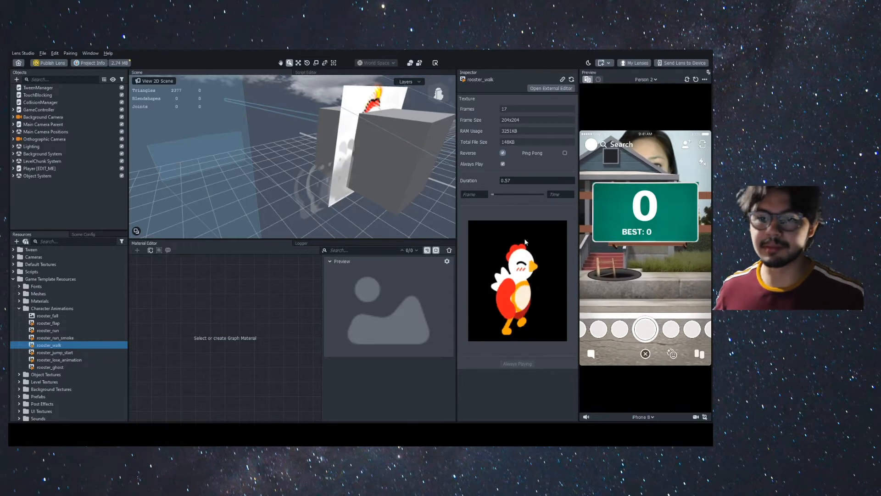
pyautogui.click(503, 152)
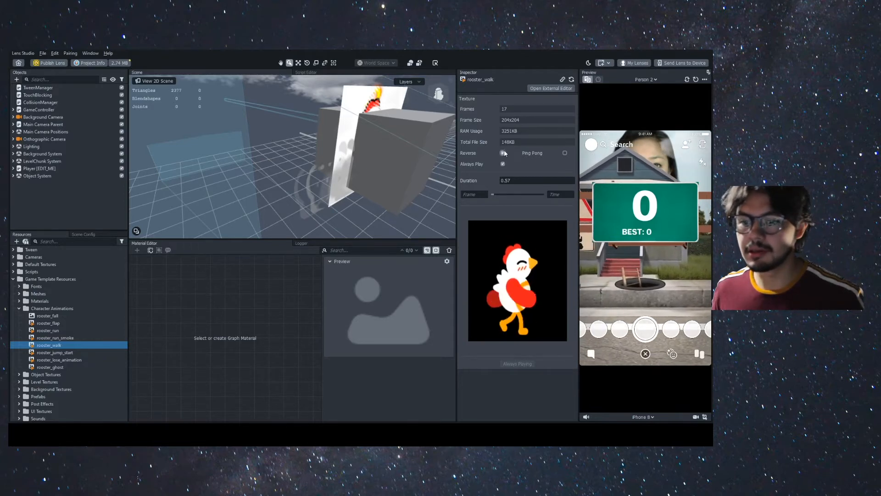
pyautogui.click(564, 153)
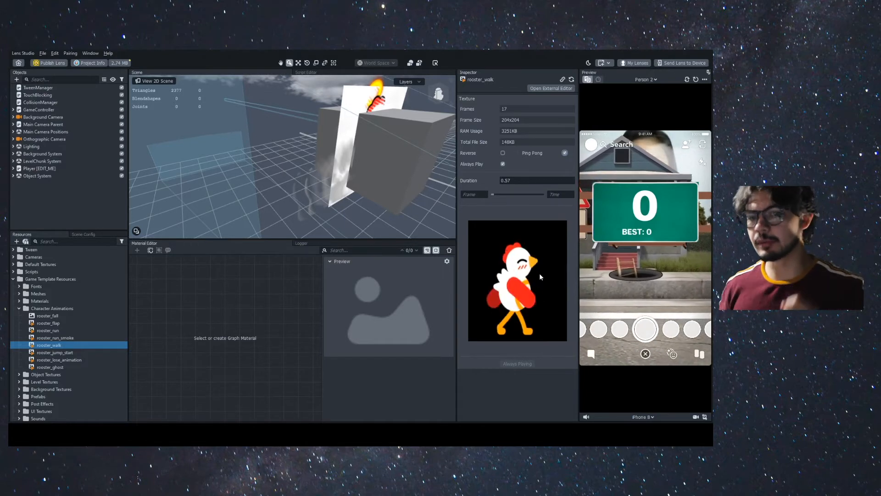
pyautogui.click(564, 154)
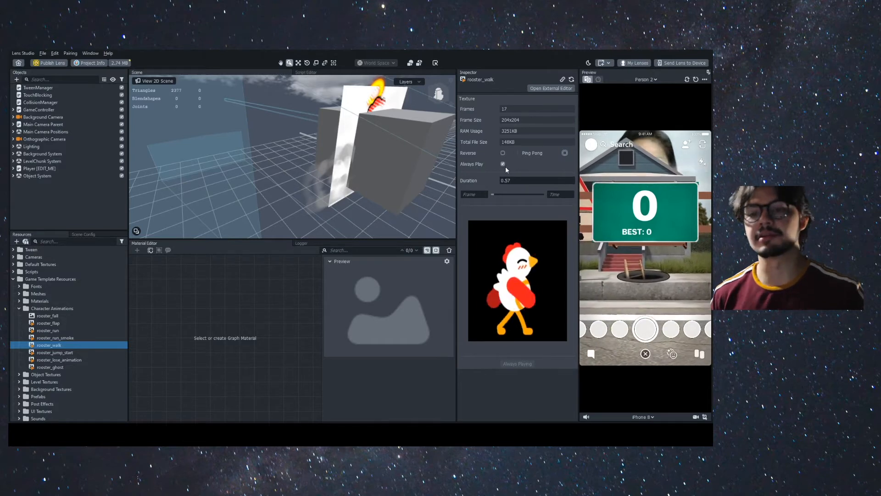
# Set the rooster_walk animation's duration to 2.00 and test the slower walk by replaying the game in the preview.
pyautogui.click(528, 181)
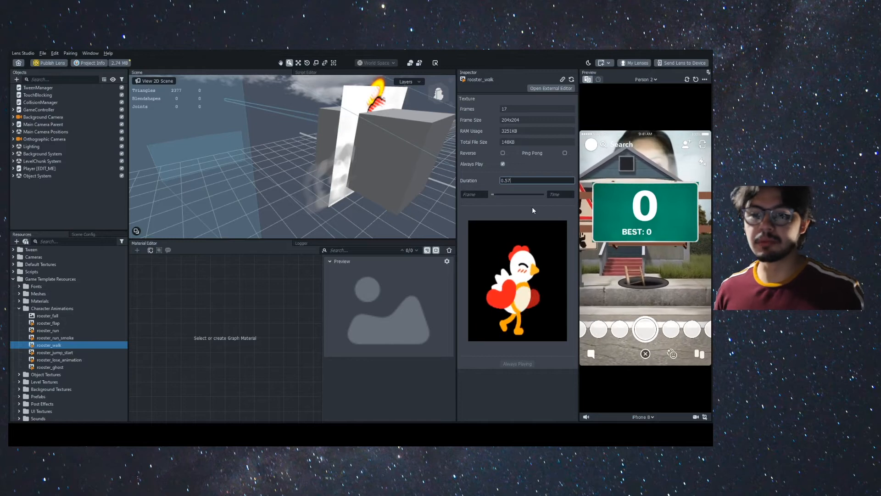
pyautogui.click(479, 193)
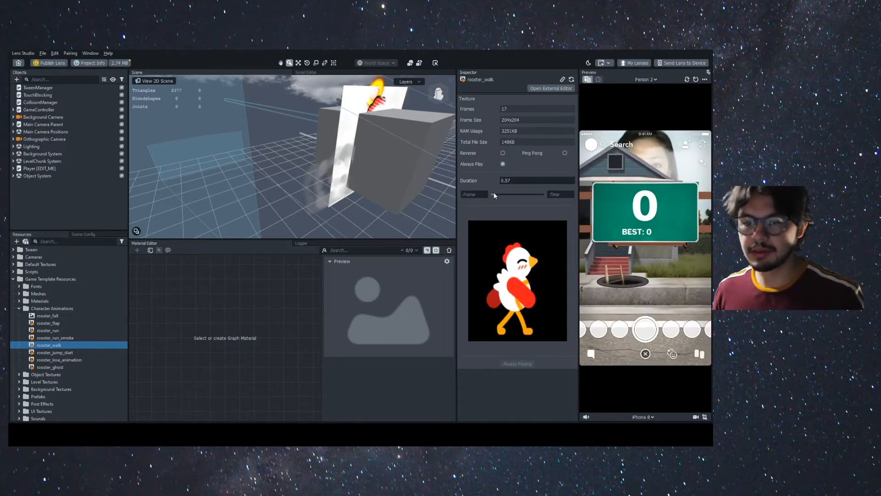
pyautogui.click(561, 195)
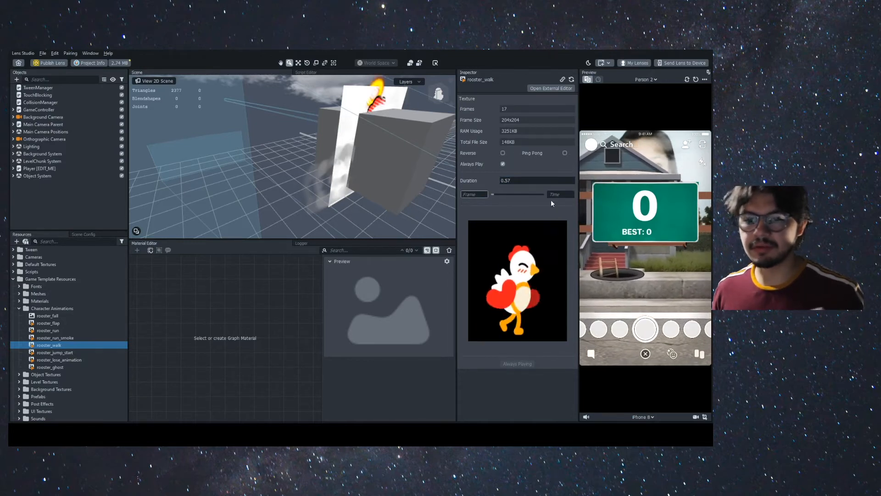
pyautogui.click(543, 179)
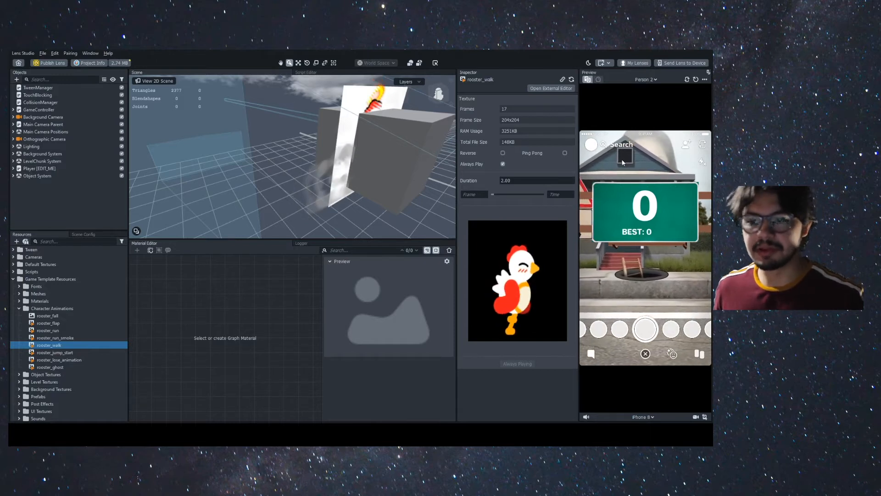
pyautogui.click(622, 248)
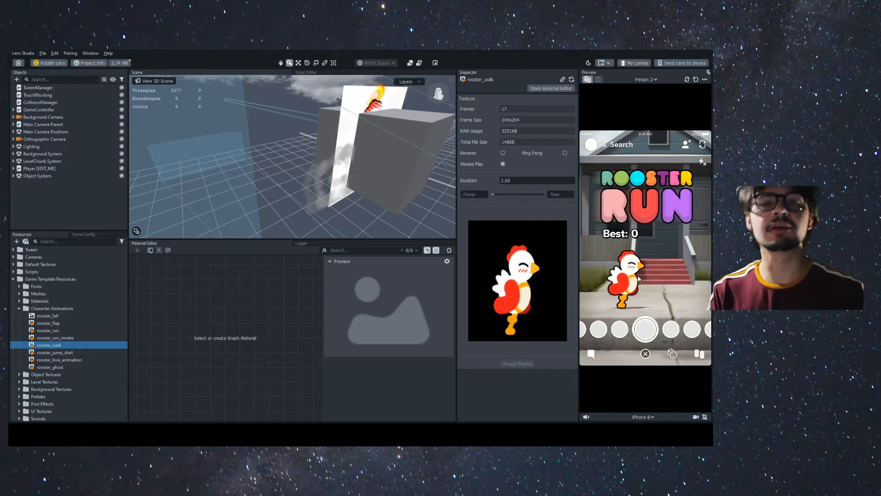
pyautogui.click(632, 275)
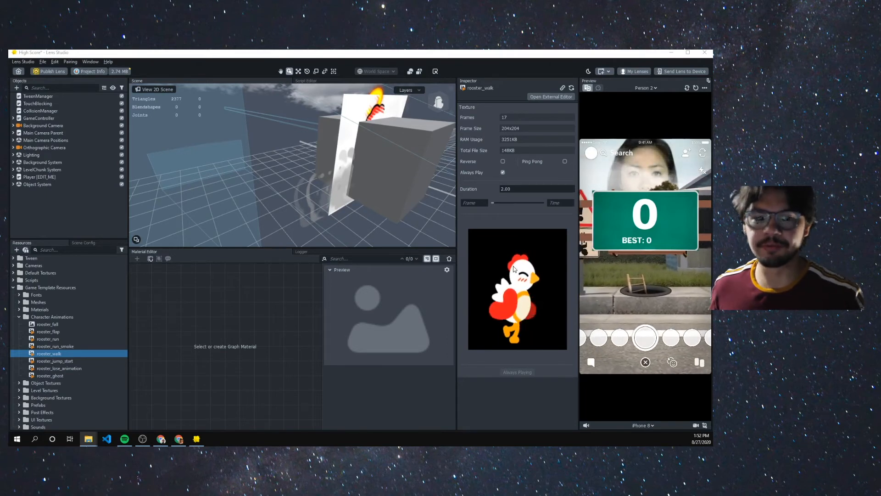
# Open the rooster_walk animation's source files in the external editor and view the atlas_0 sprite sheet.
pyautogui.rightClick(66, 355)
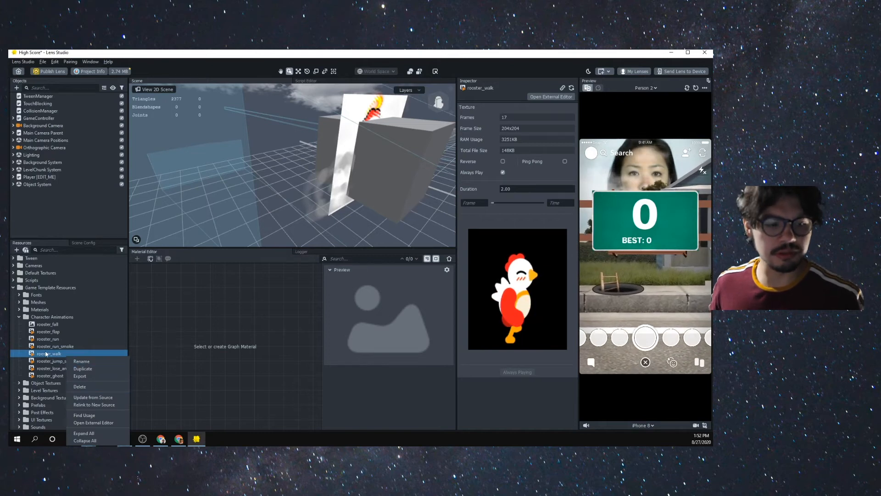
pyautogui.rightClick(53, 353)
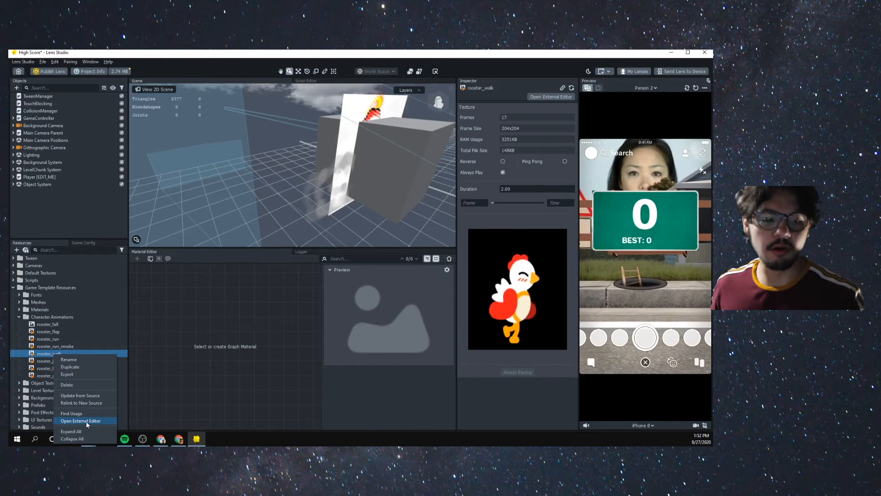
pyautogui.click(500, 104)
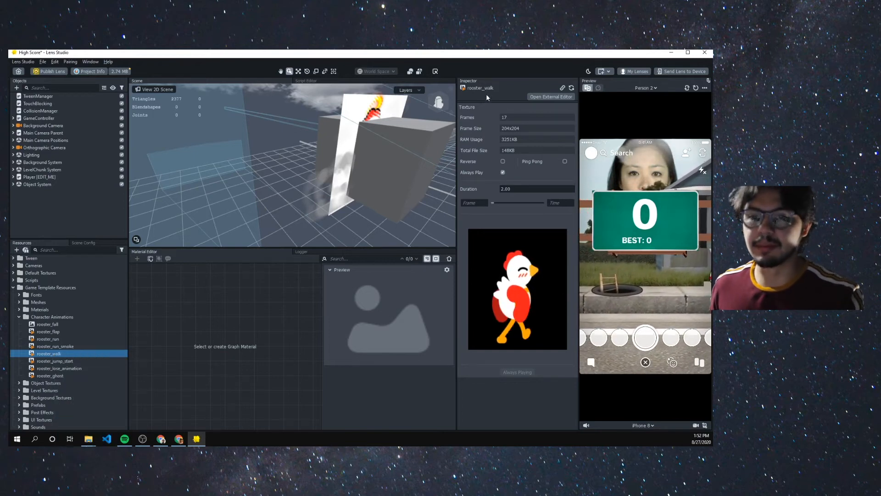
pyautogui.click(547, 98)
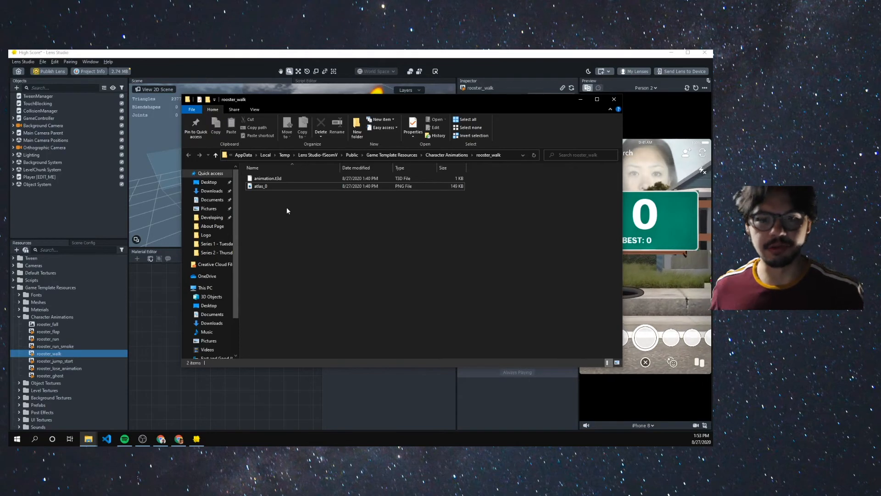
pyautogui.doubleClick(277, 185)
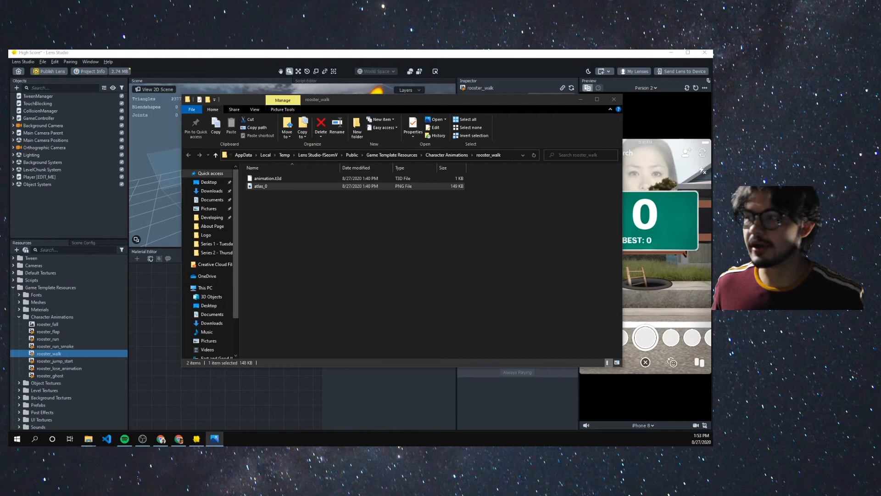
pyautogui.moveTo(9, 51); pyautogui.dragTo(484, 110)
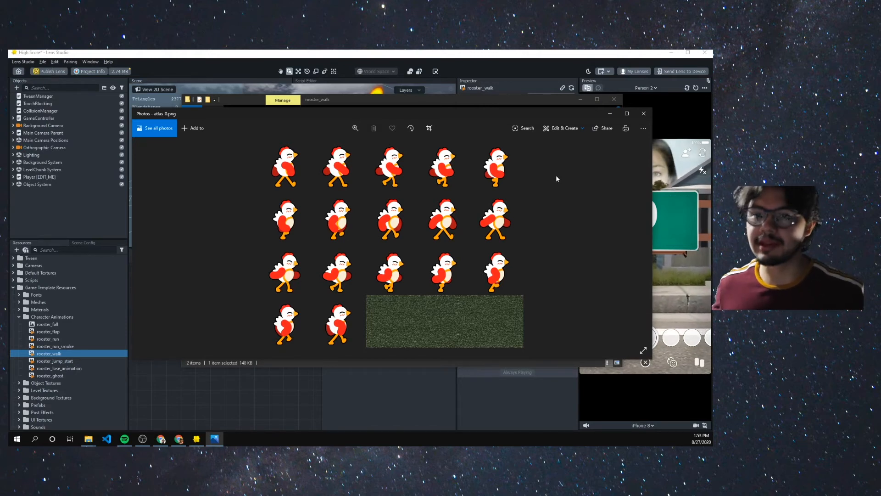
pyautogui.moveTo(477, 113); pyautogui.dragTo(486, 228)
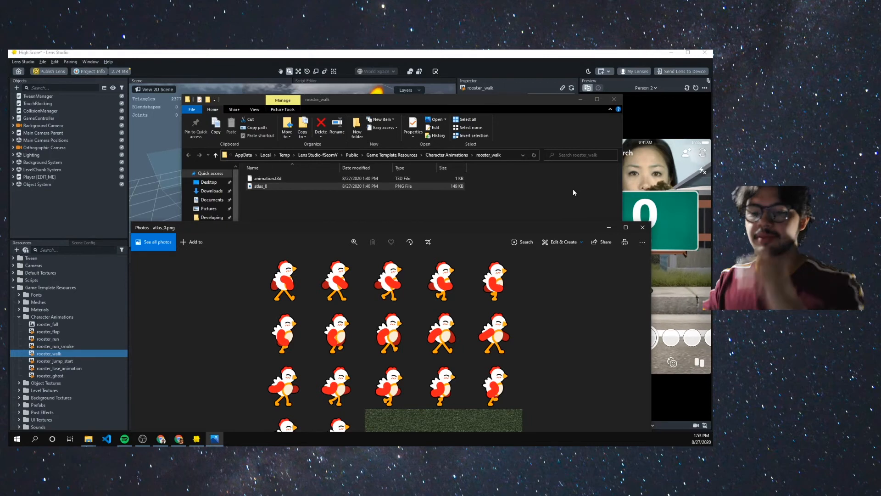
pyautogui.moveTo(535, 227); pyautogui.dragTo(536, 111)
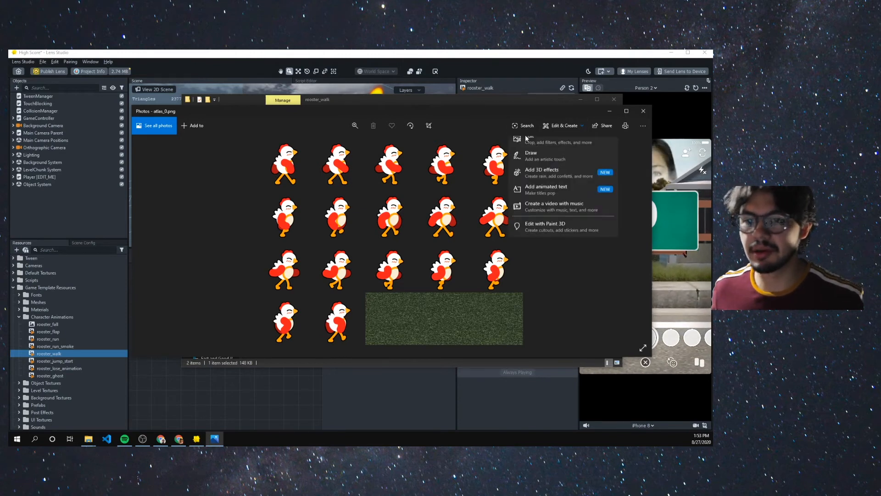
# Try to draw on the atlas_0 sprite sheet and save a copy of the image.
pyautogui.click(563, 125)
pyautogui.click(548, 158)
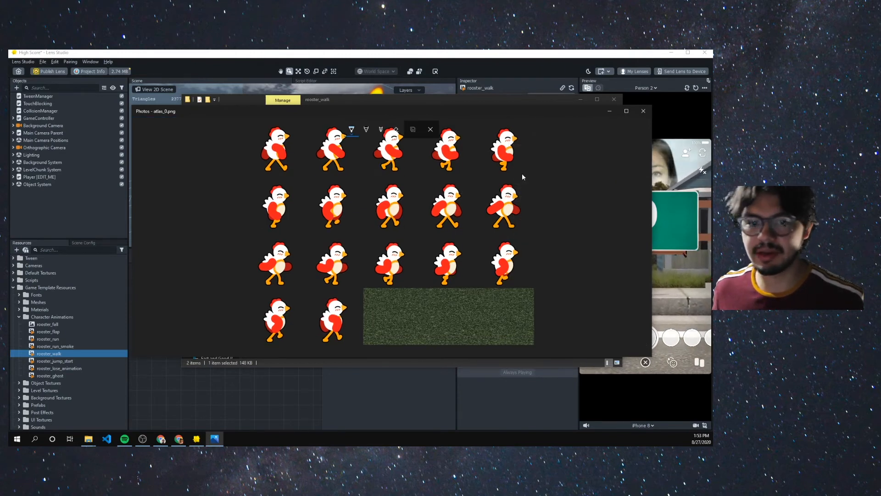
pyautogui.click(367, 130)
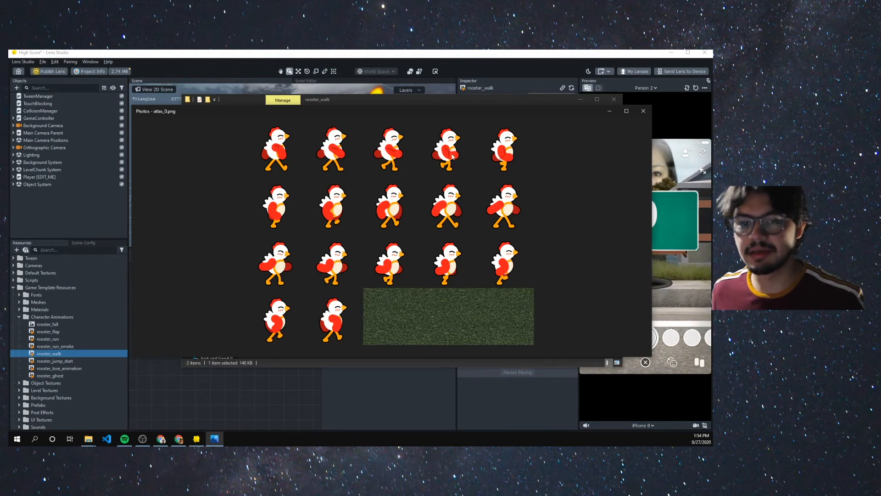
pyautogui.click(413, 130)
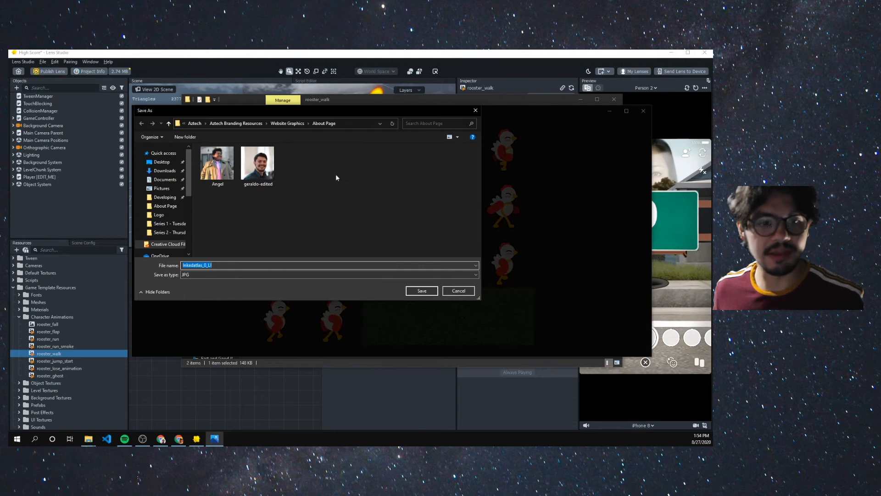
pyautogui.scroll(-1, 161, 216)
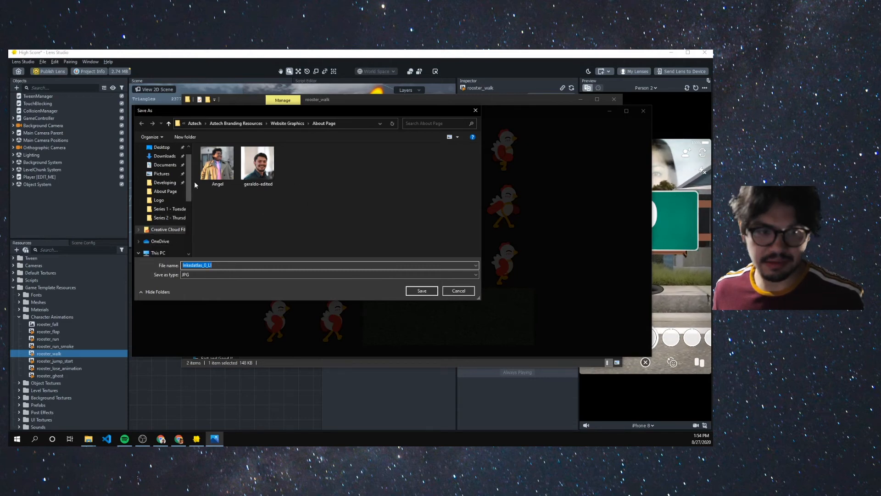
pyautogui.scroll(-1, 171, 212)
pyautogui.scroll(-3, 170, 211)
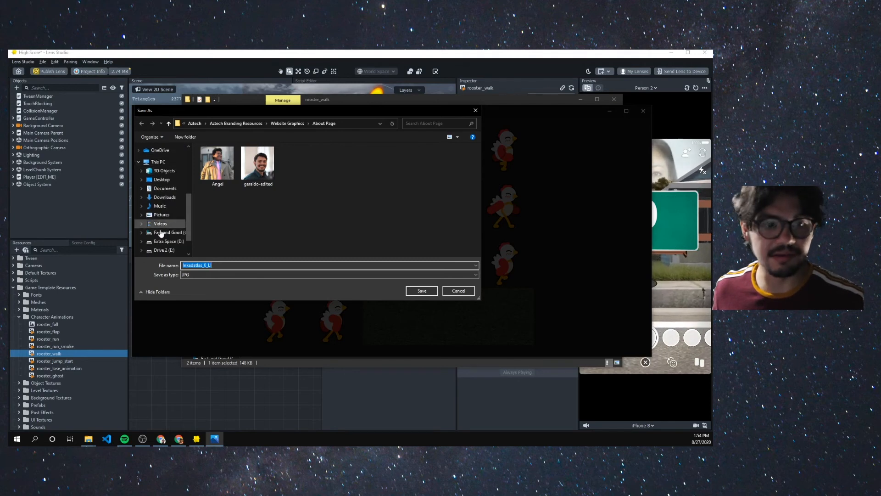
pyautogui.scroll(5, 160, 231)
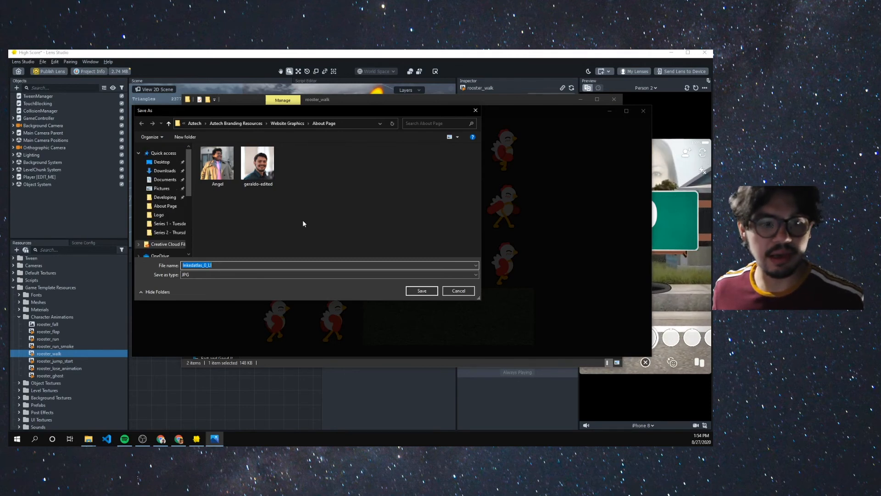
pyautogui.click(458, 290)
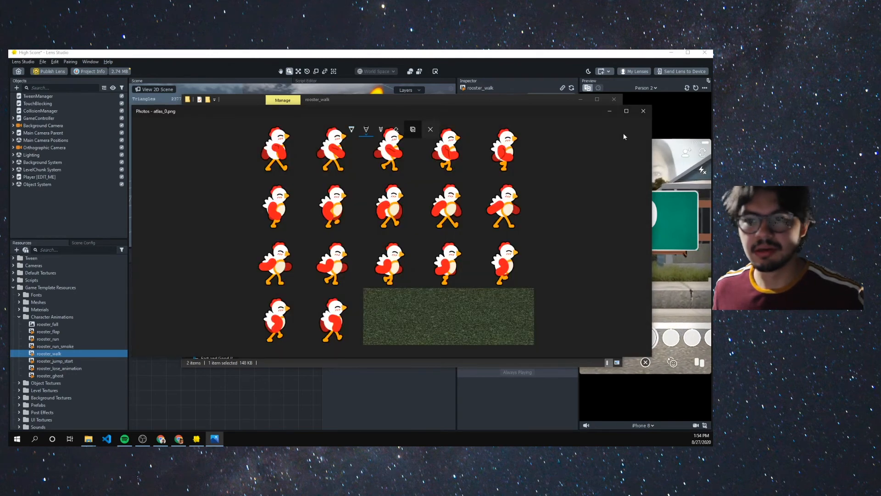
# Close the atlas_0 image and return from the rooster_walk source folder to Lens Studio.
pyautogui.click(609, 111)
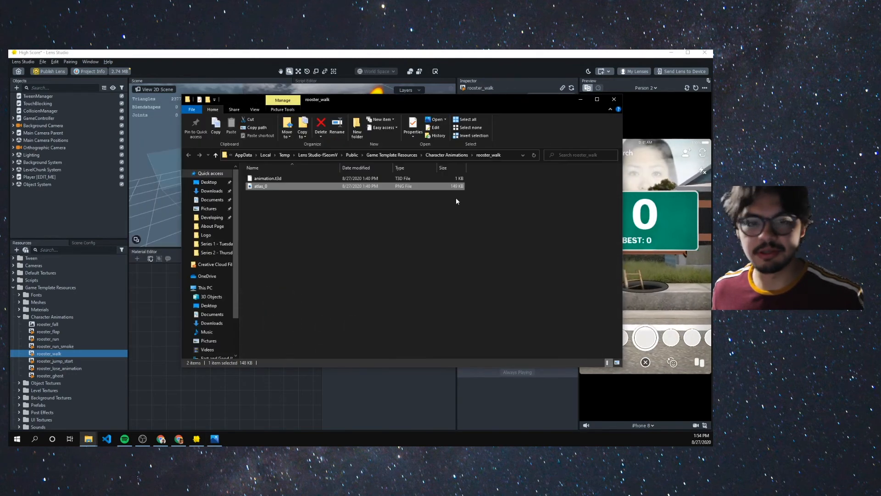
pyautogui.click(279, 221)
pyautogui.doubleClick(268, 187)
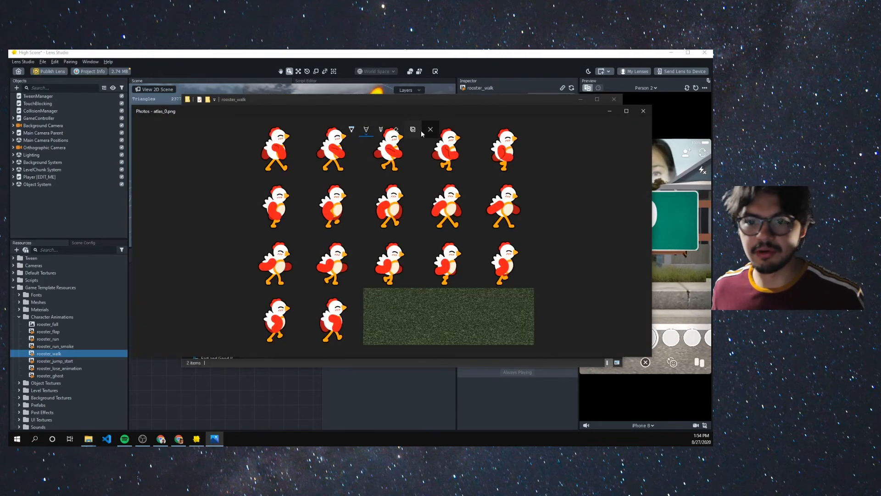
pyautogui.click(643, 112)
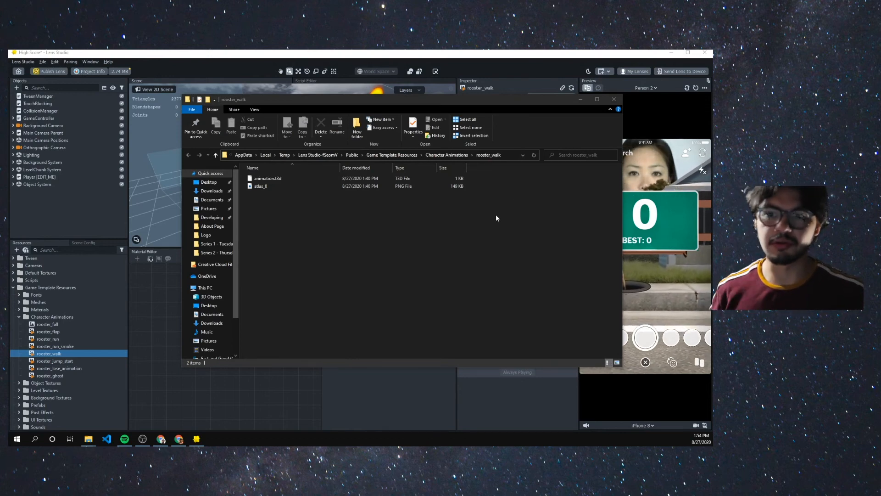
pyautogui.click(580, 99)
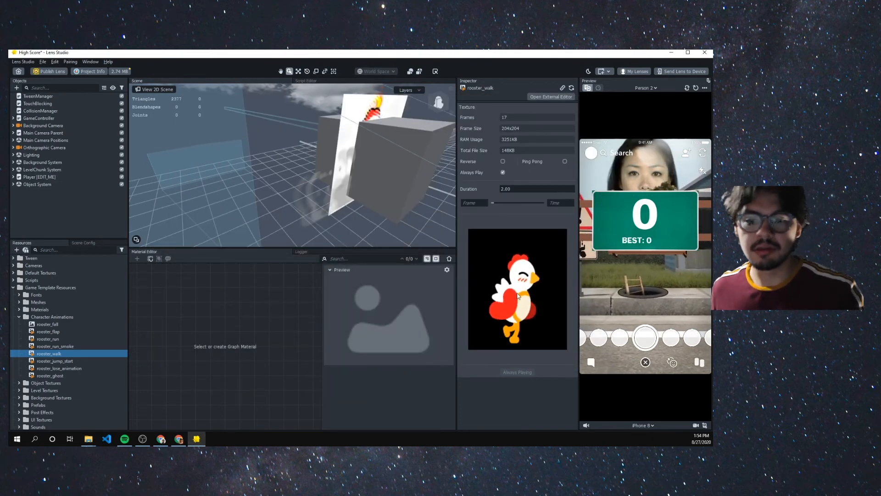